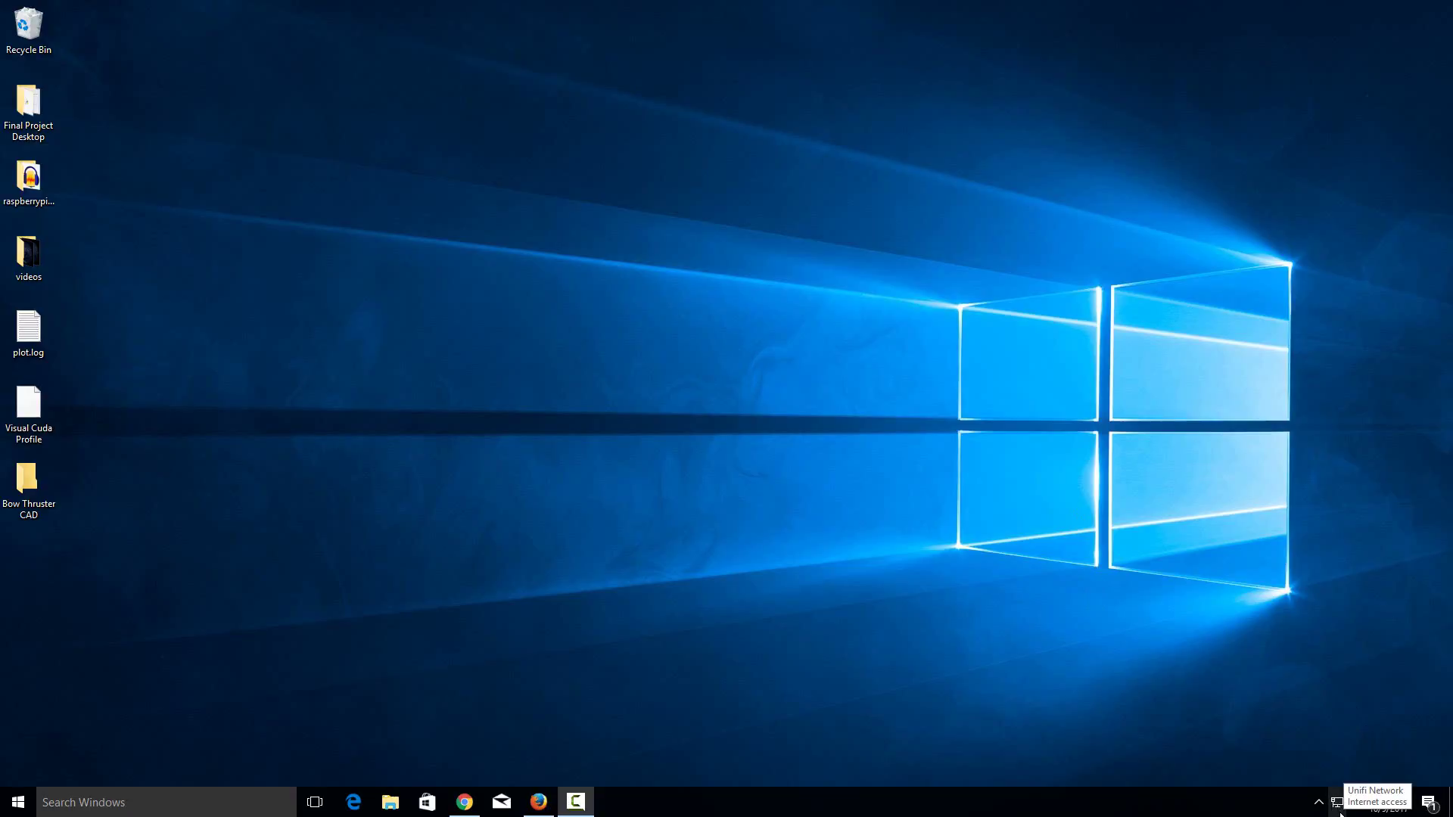
# Bring up the network connection shortcuts from the system tray network icon.
pyautogui.rightClick(1341, 806)
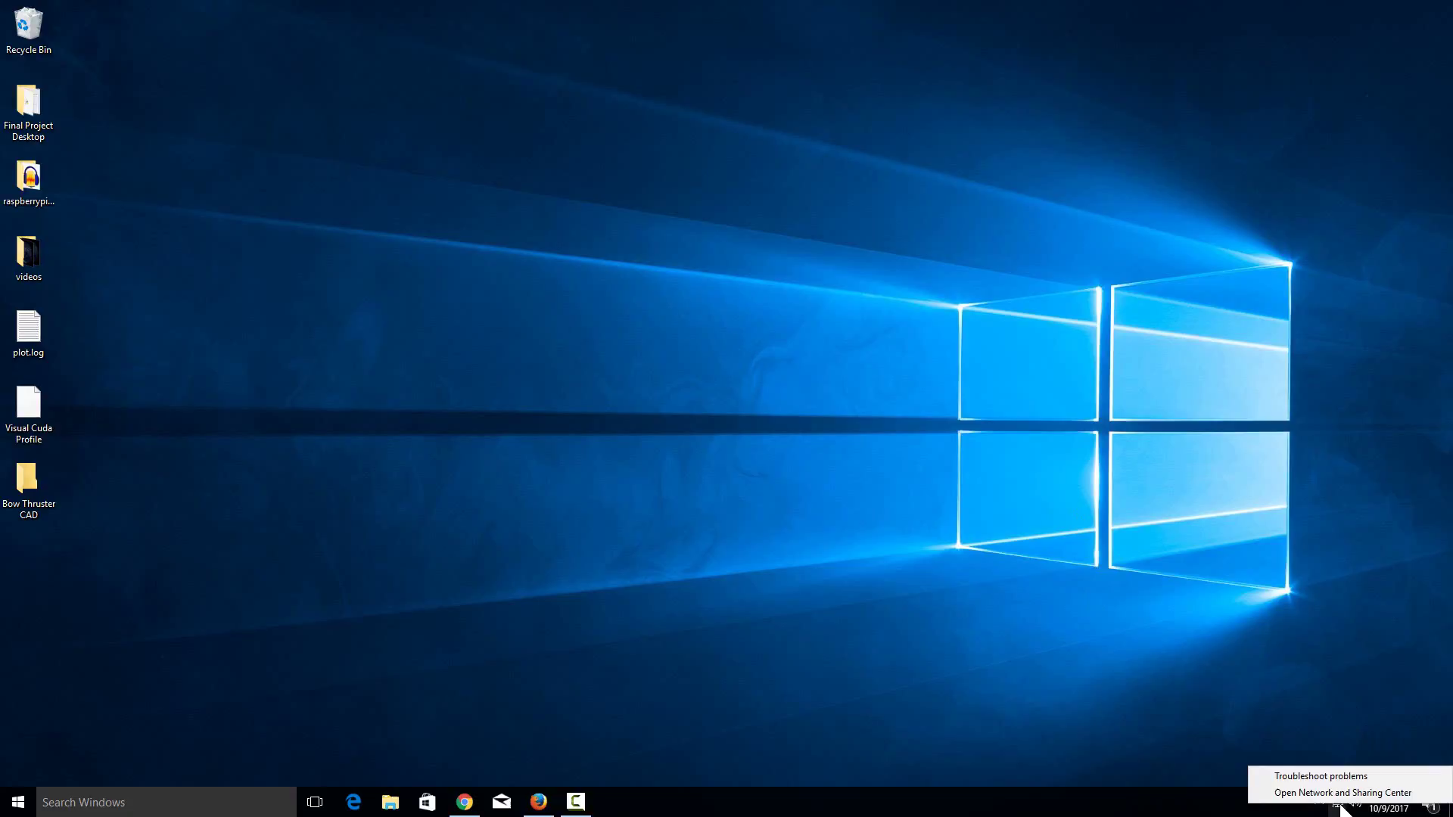
# Open the Network and Sharing Center from the tray network menu.
pyautogui.click(1346, 795)
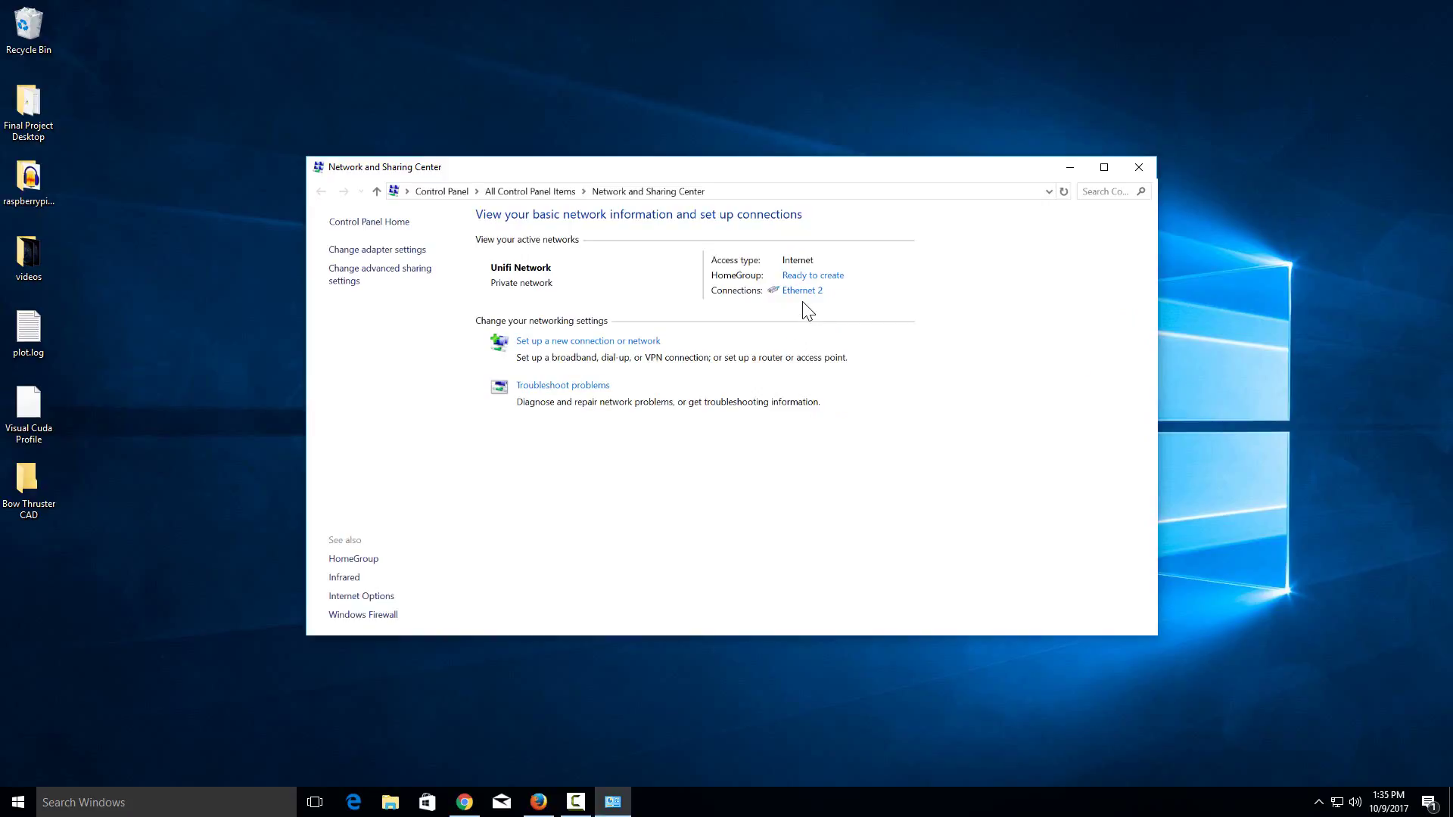
# Switch Ethernet 2's IPv4 properties to a manually entered IP address, then start a Windows search.
pyautogui.click(803, 294)
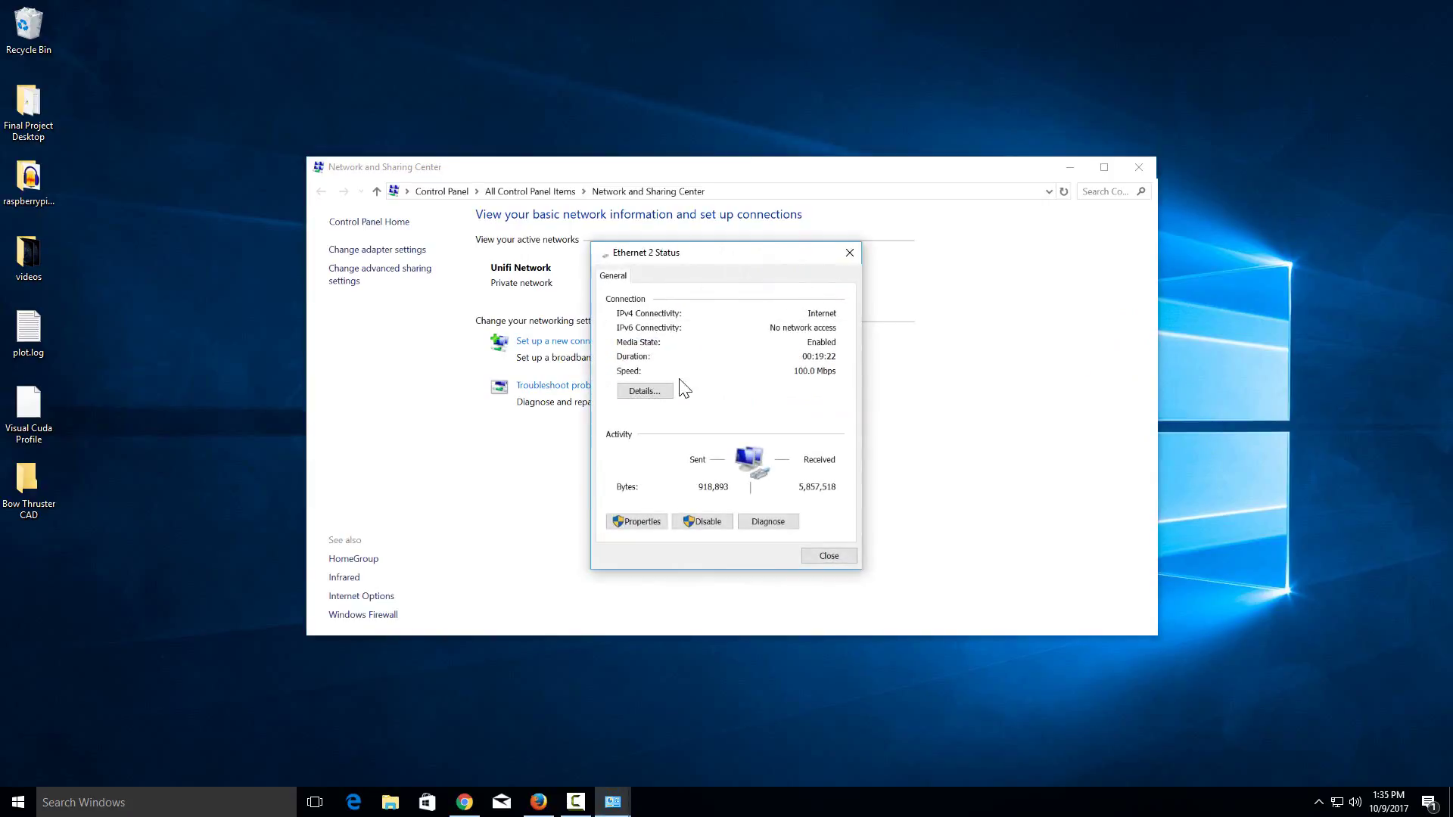
pyautogui.click(642, 521)
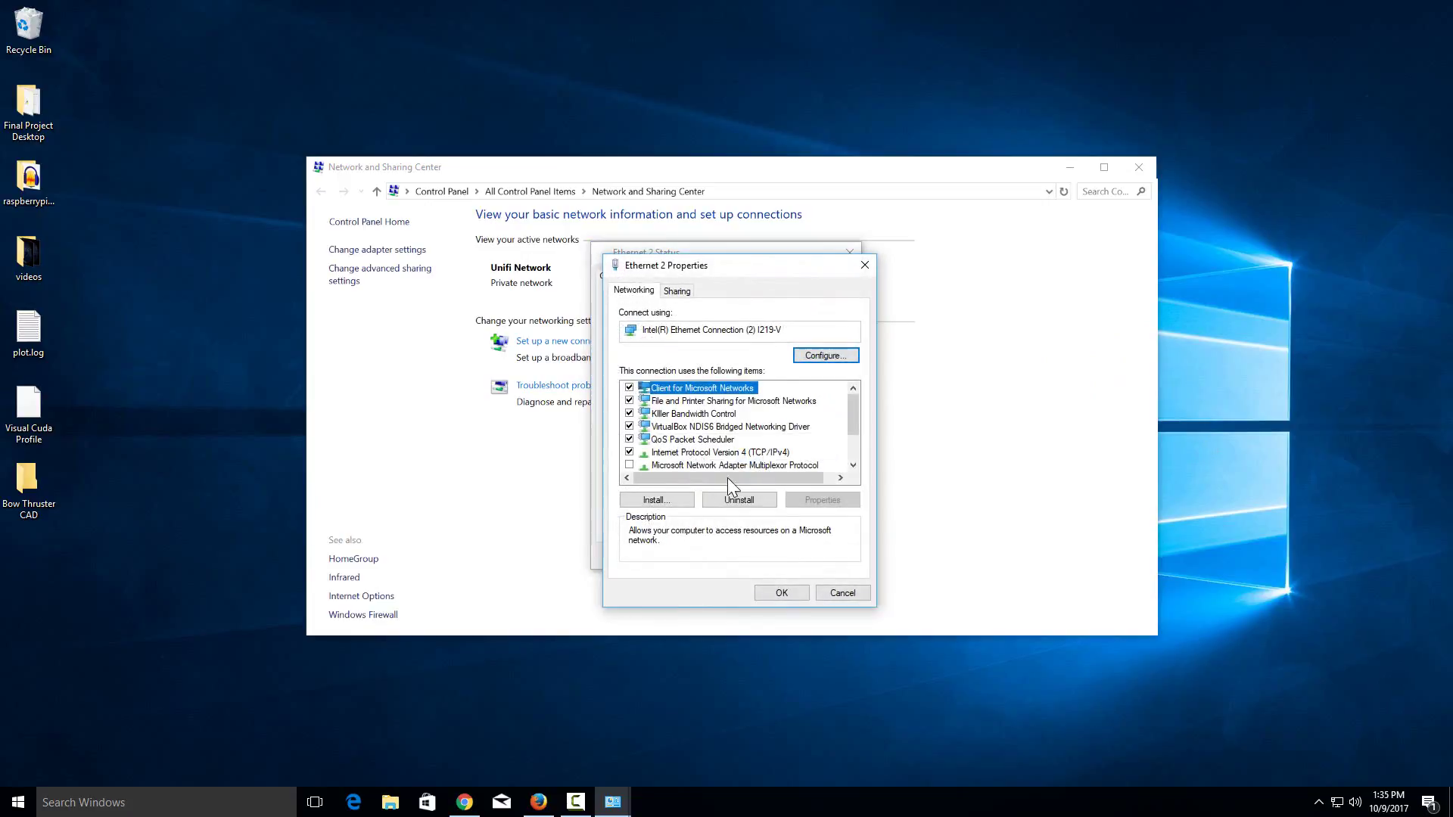
pyautogui.doubleClick(760, 452)
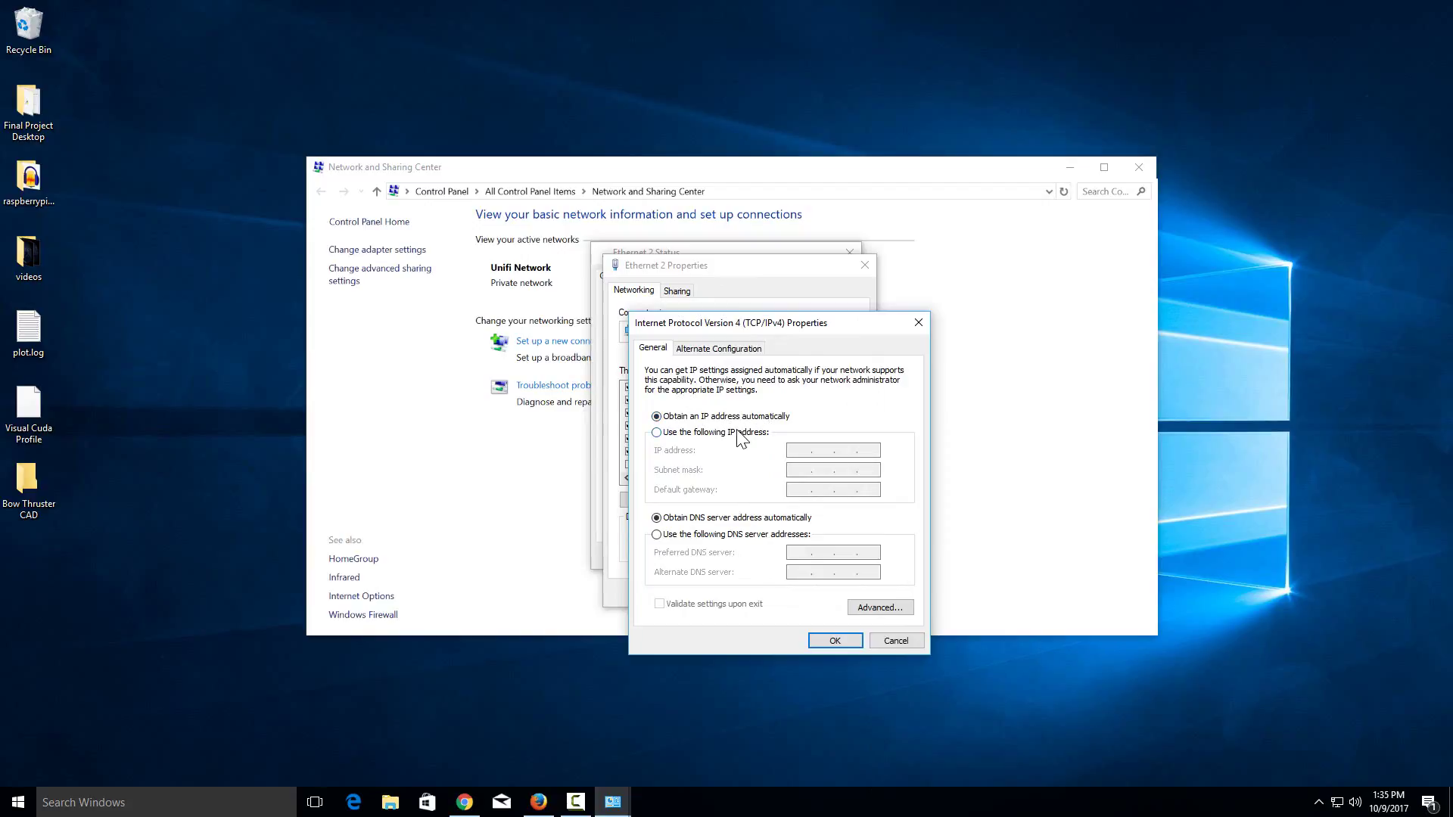
pyautogui.click(738, 433)
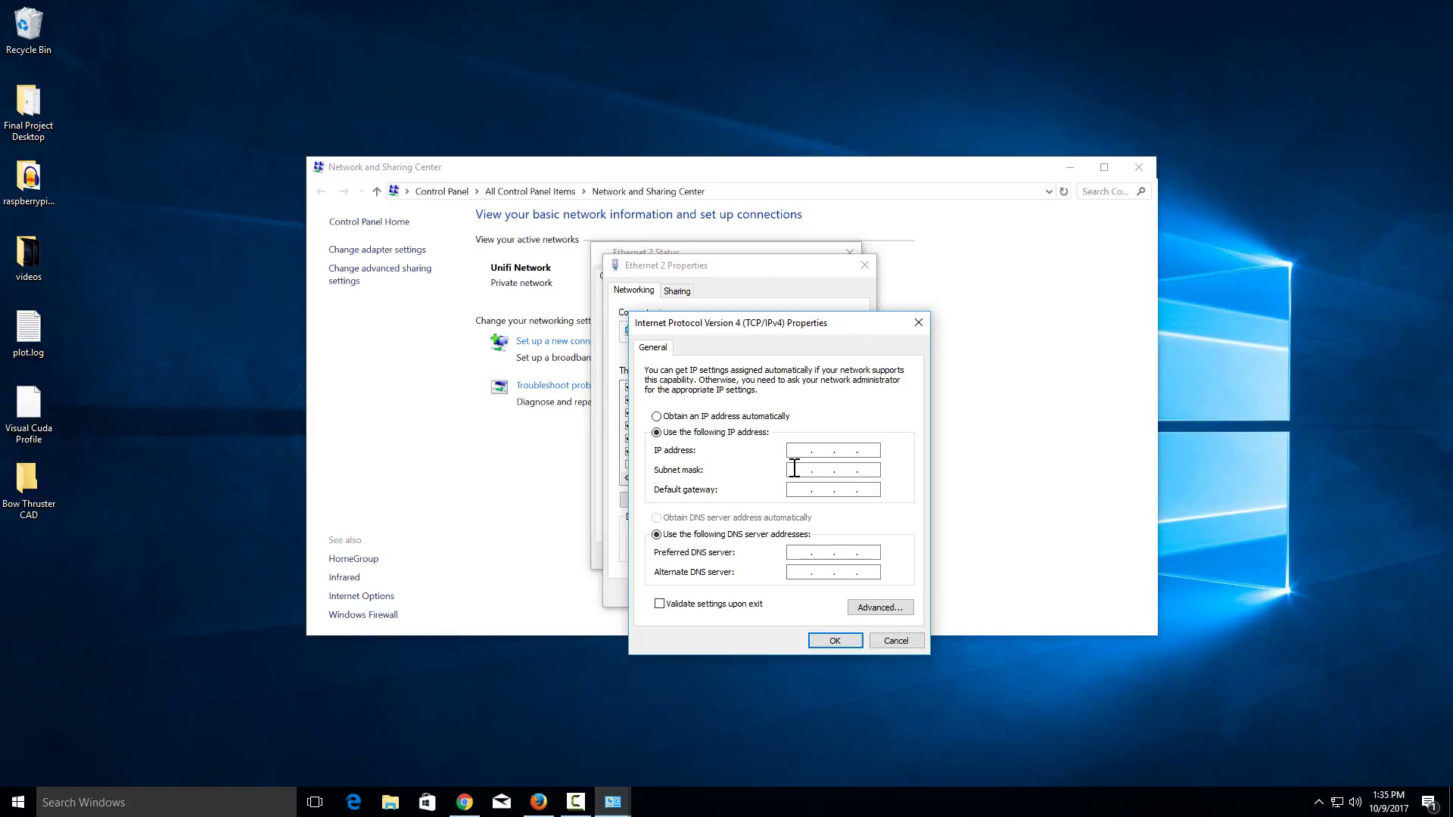
pyautogui.press('super')
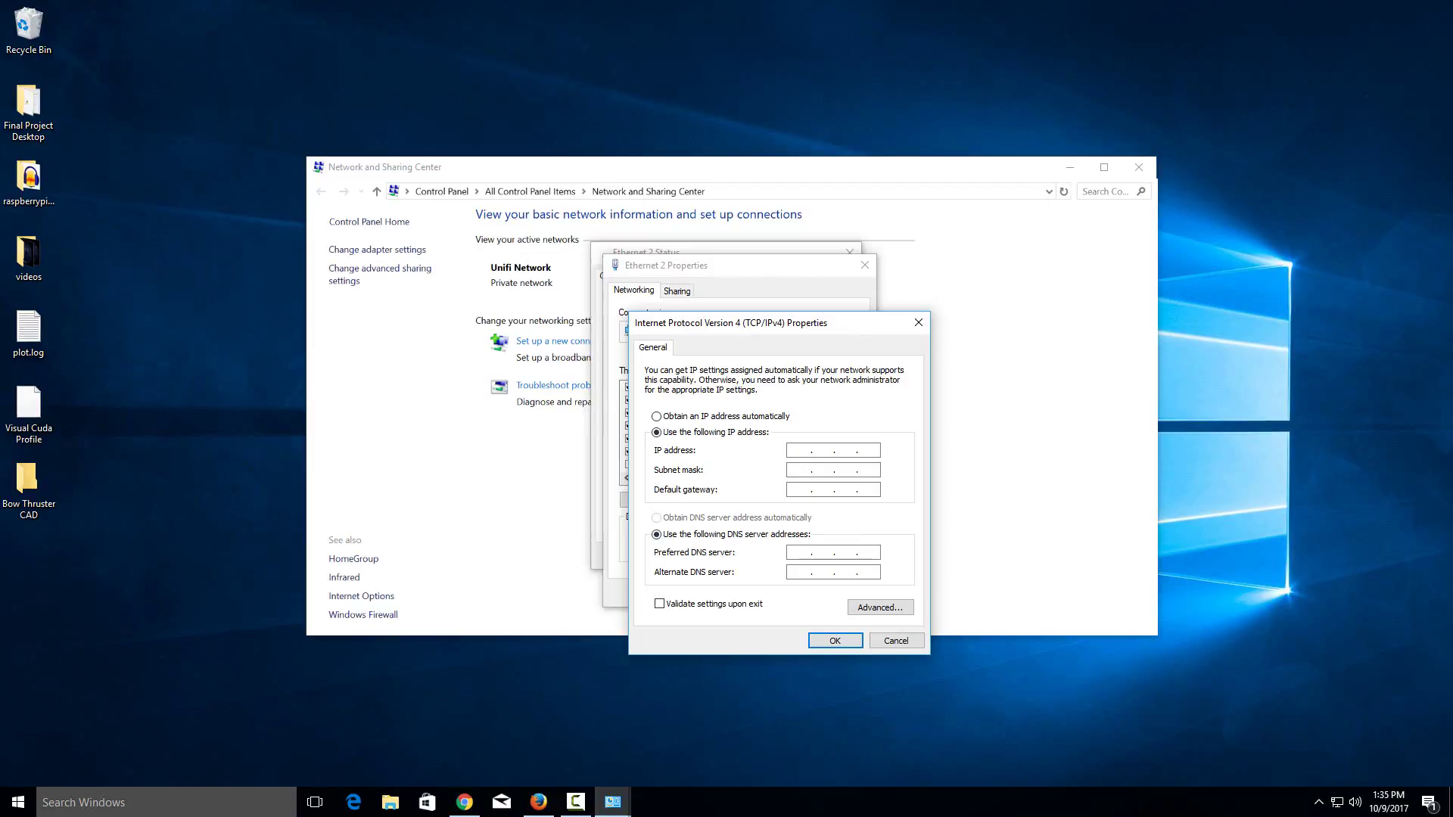
# Run ipconfig in Command Prompt to show Ethernet 2 at 192.168.1.143 with gateway 192.168.1.1.
pyautogui.write('command')
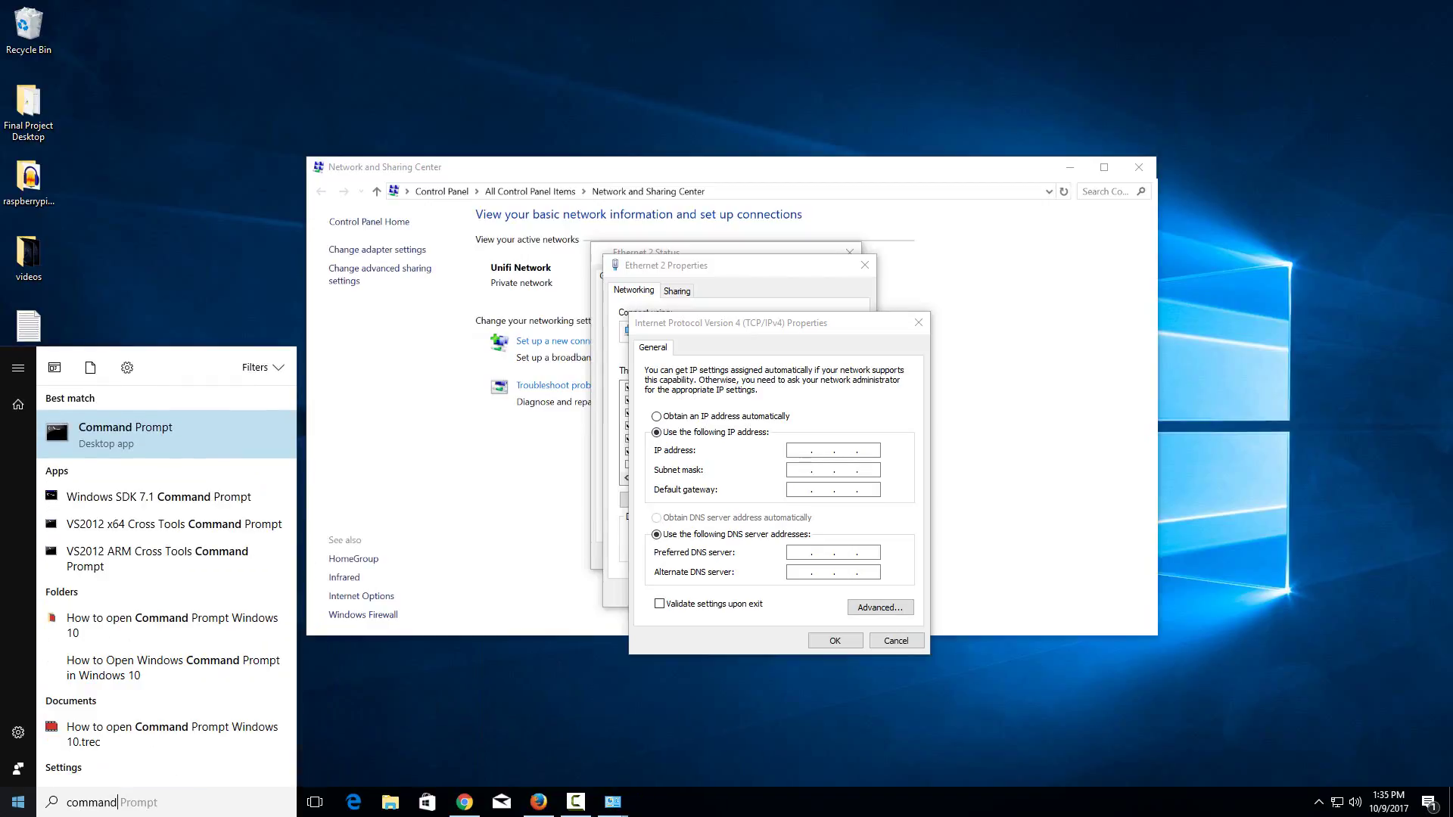
pyautogui.click(55, 408)
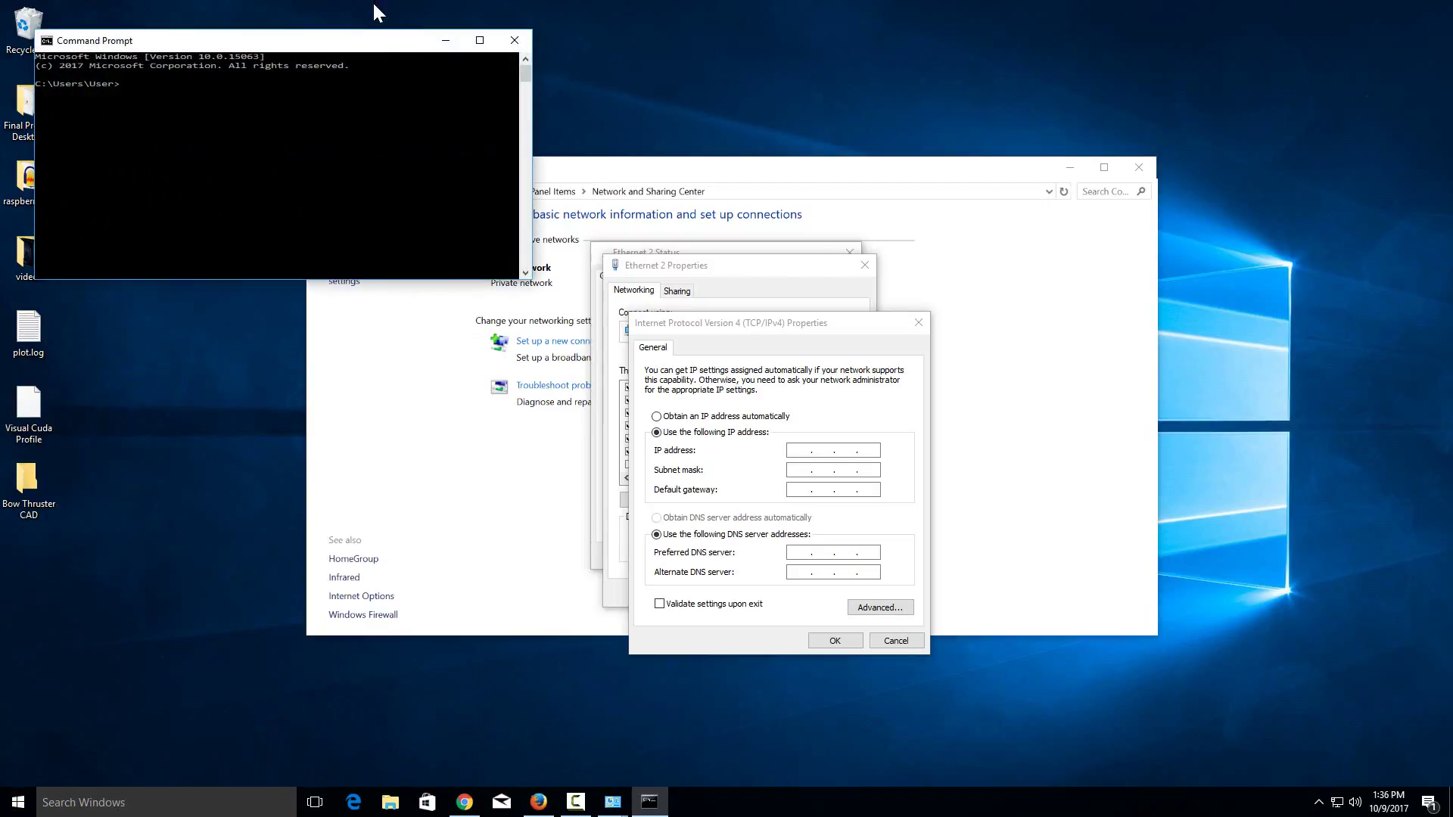
pyautogui.write('ipconfig')
pyautogui.press('Return')
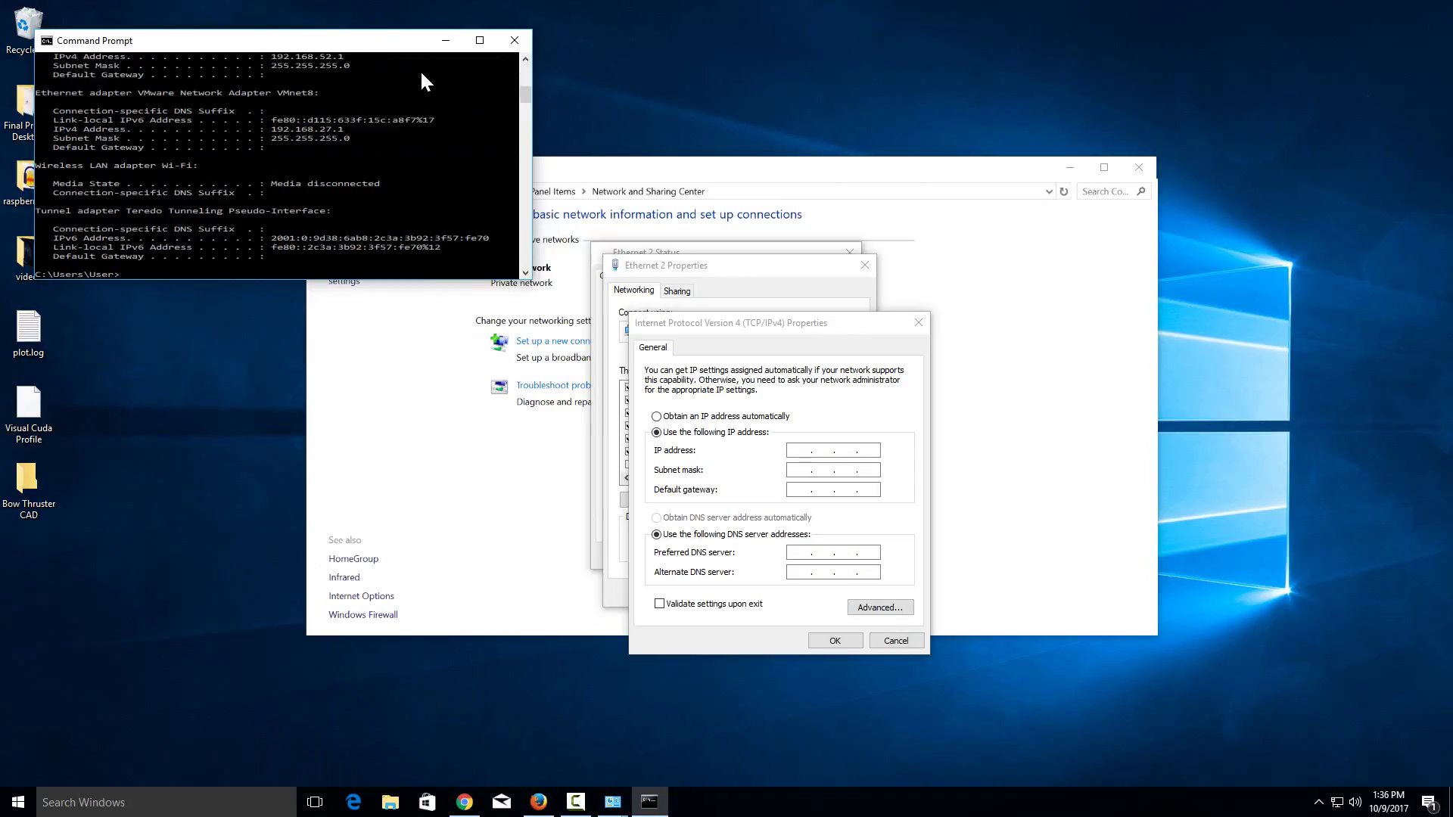
pyautogui.moveTo(415, 45); pyautogui.dragTo(484, 263)
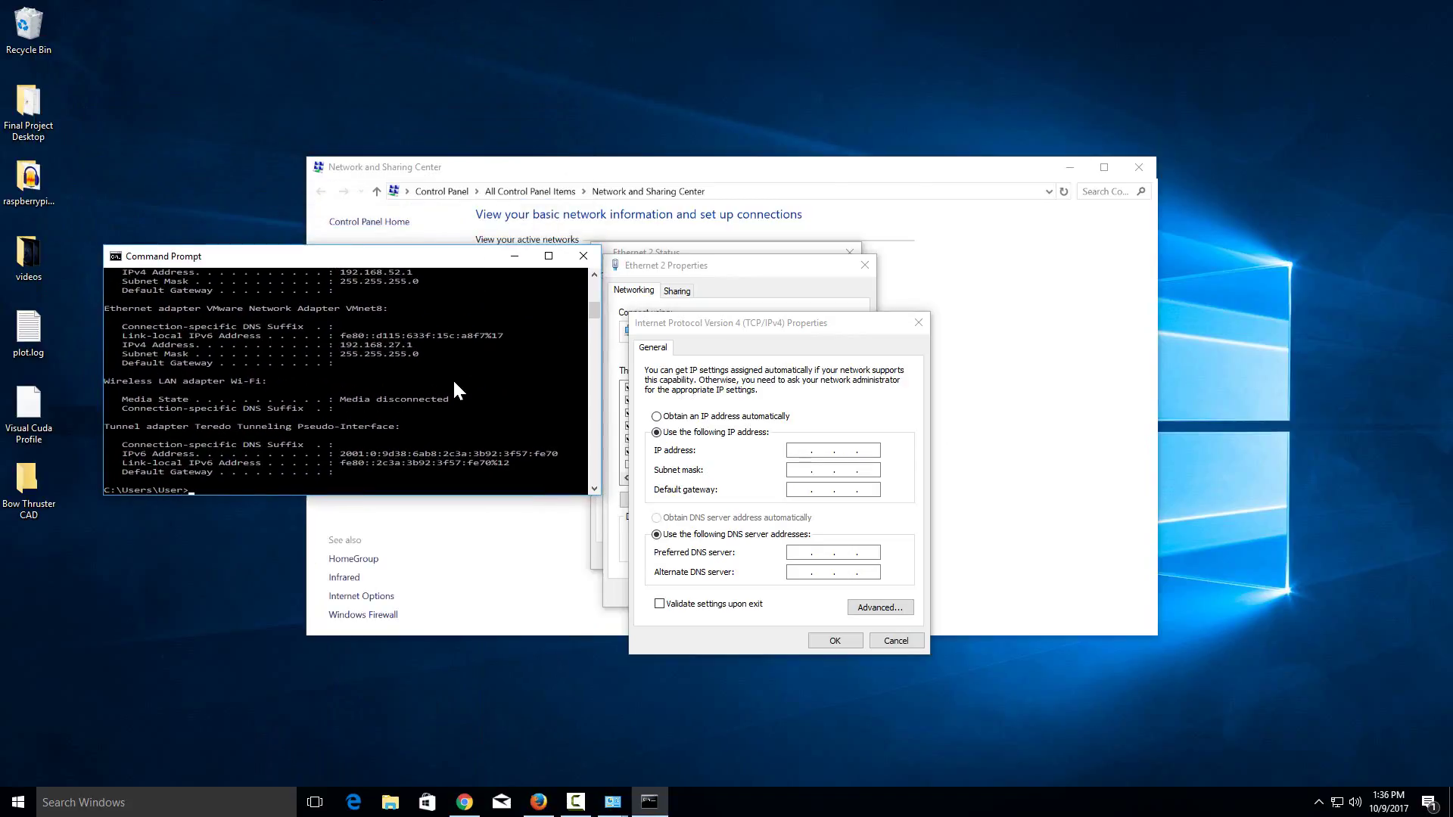
pyautogui.scroll(5, 456, 389)
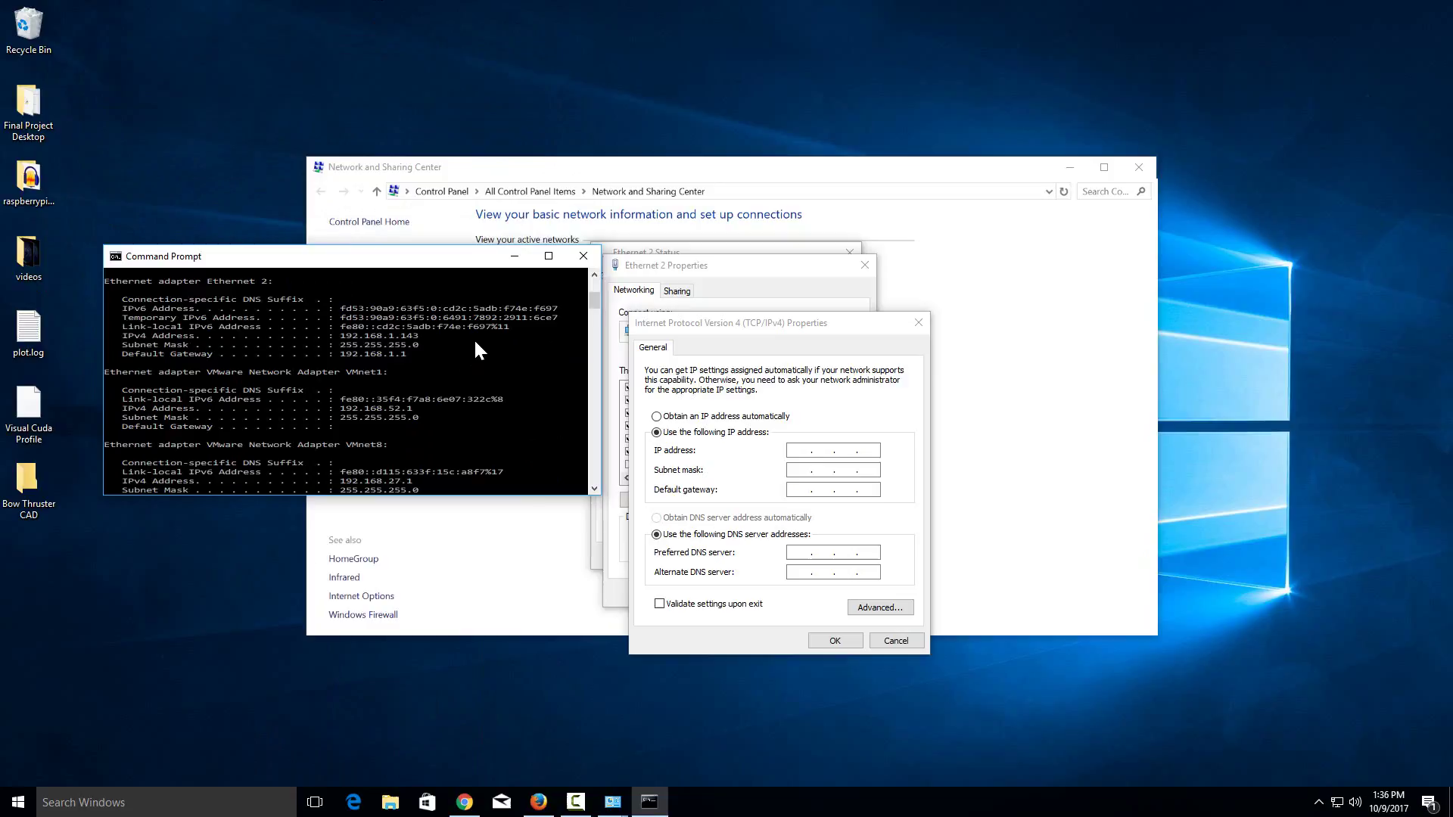
pyautogui.scroll(2, 476, 350)
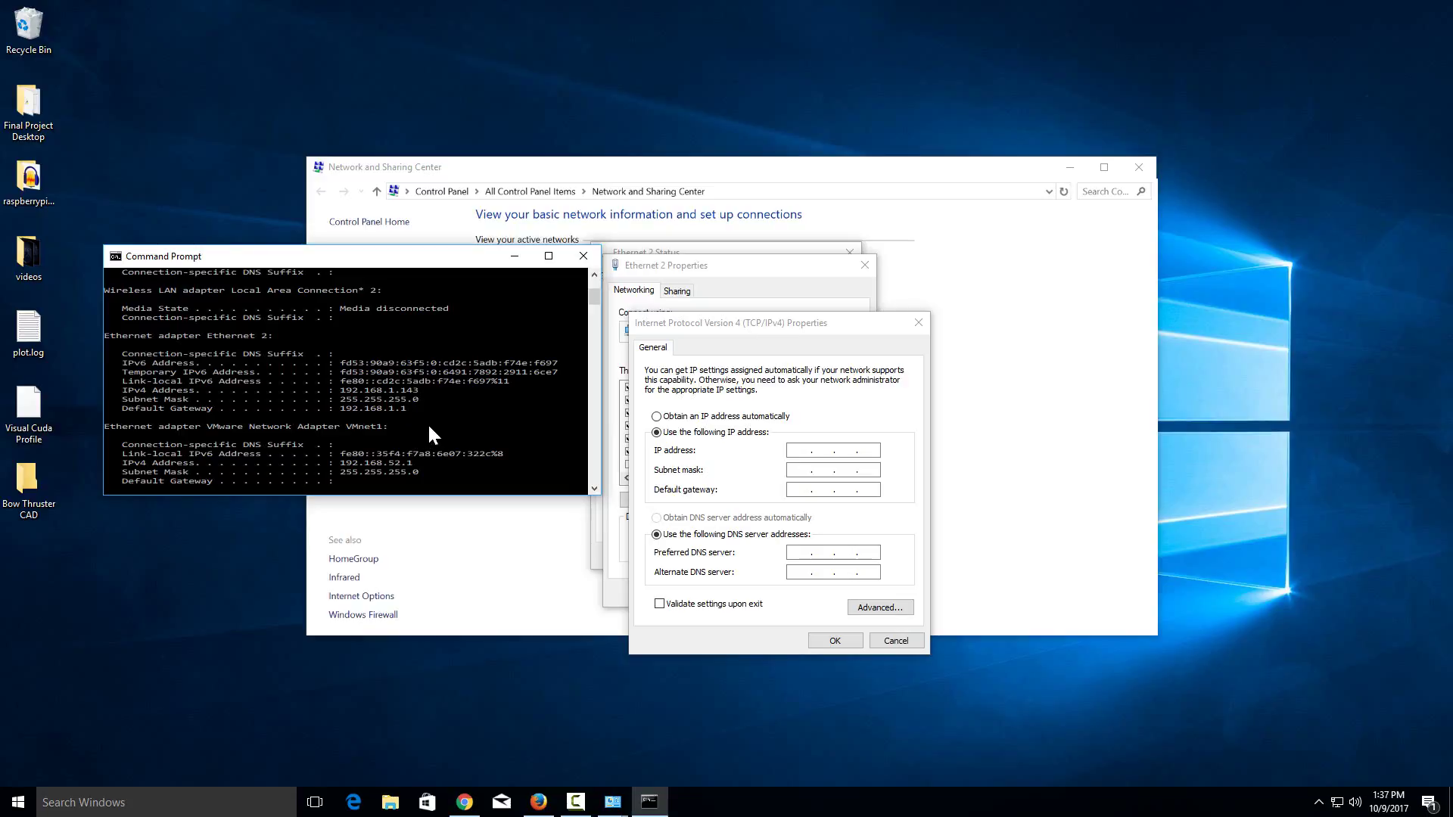
# Enter IP address 192.168.1.3, subnet mask 255.255.255.0 and default gateway 192.168.1.1.
pyautogui.click(798, 450)
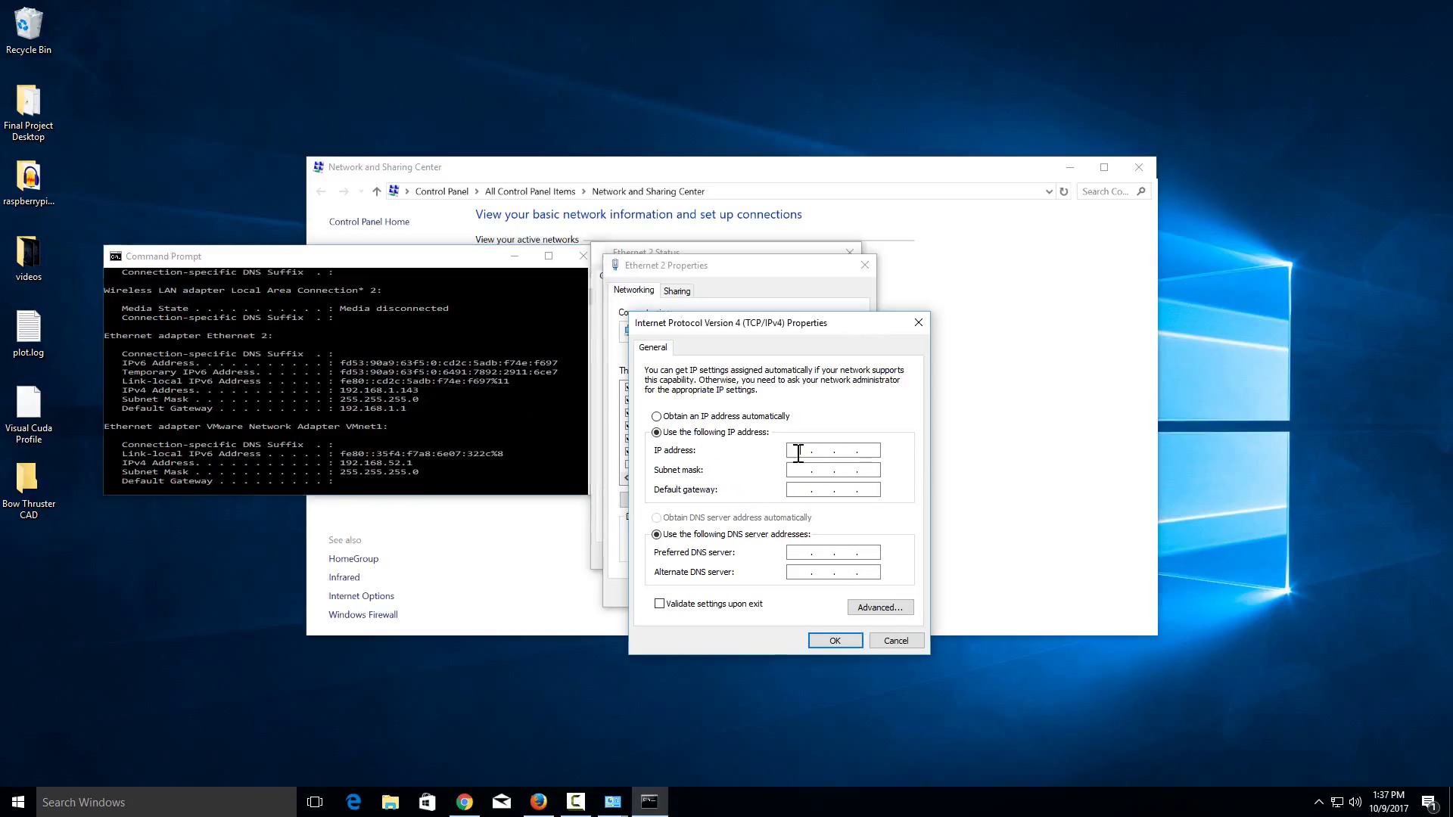
pyautogui.write('192168.1.3')
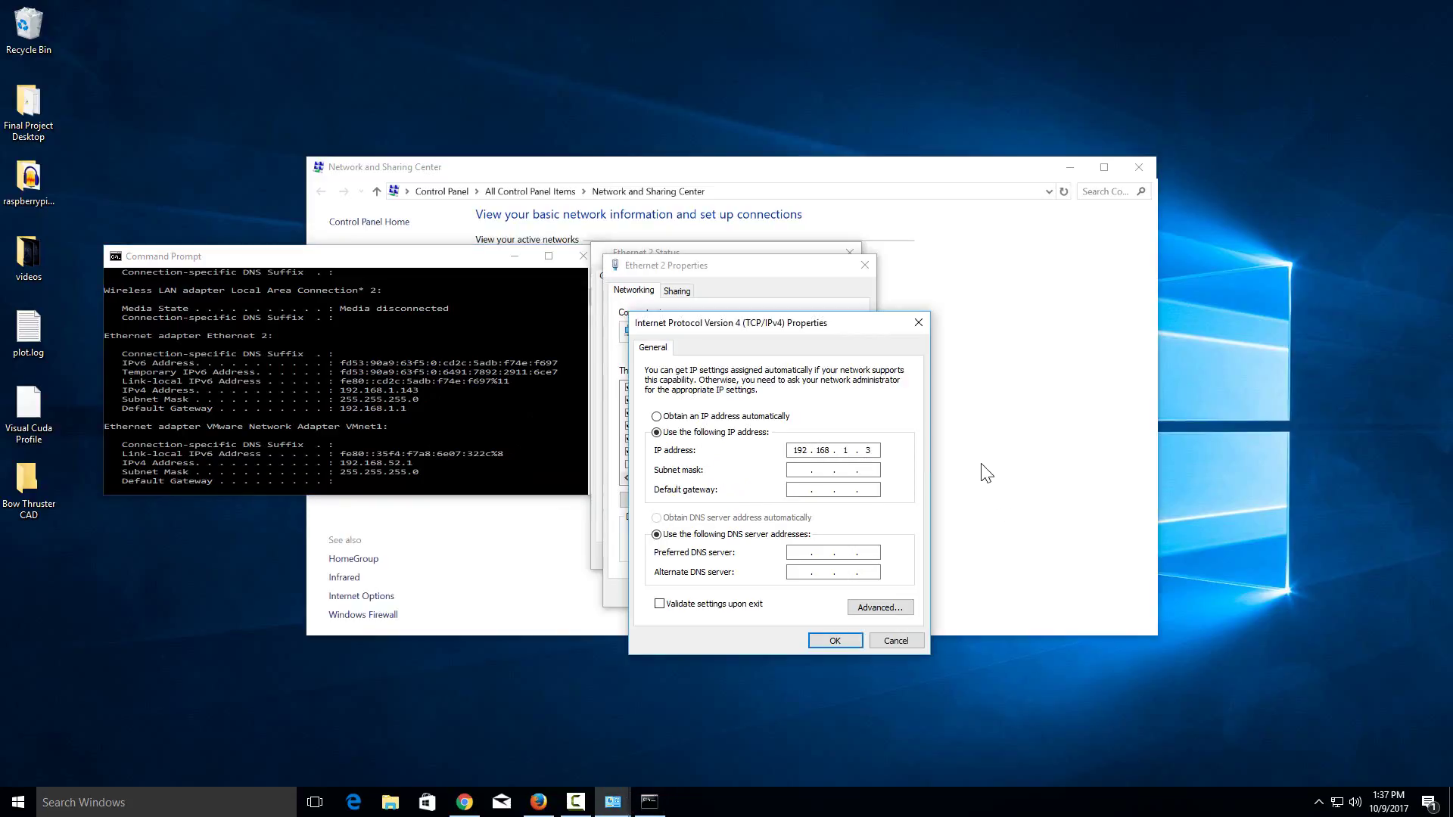
pyautogui.click(804, 469)
pyautogui.click(796, 491)
pyautogui.write('192.168')
# Set preferred DNS 192.168.1.1 and alternate DNS 8.8.8.8.
pyautogui.click(861, 556)
pyautogui.write('192 . 168 . 1 . 1')
pyautogui.click(810, 574)
pyautogui.write('8.8.8.8')
# Apply the static IPv4 settings and rerun ipconfig to confirm Ethernet 2 at 192.168.1.3.
pyautogui.click(835, 641)
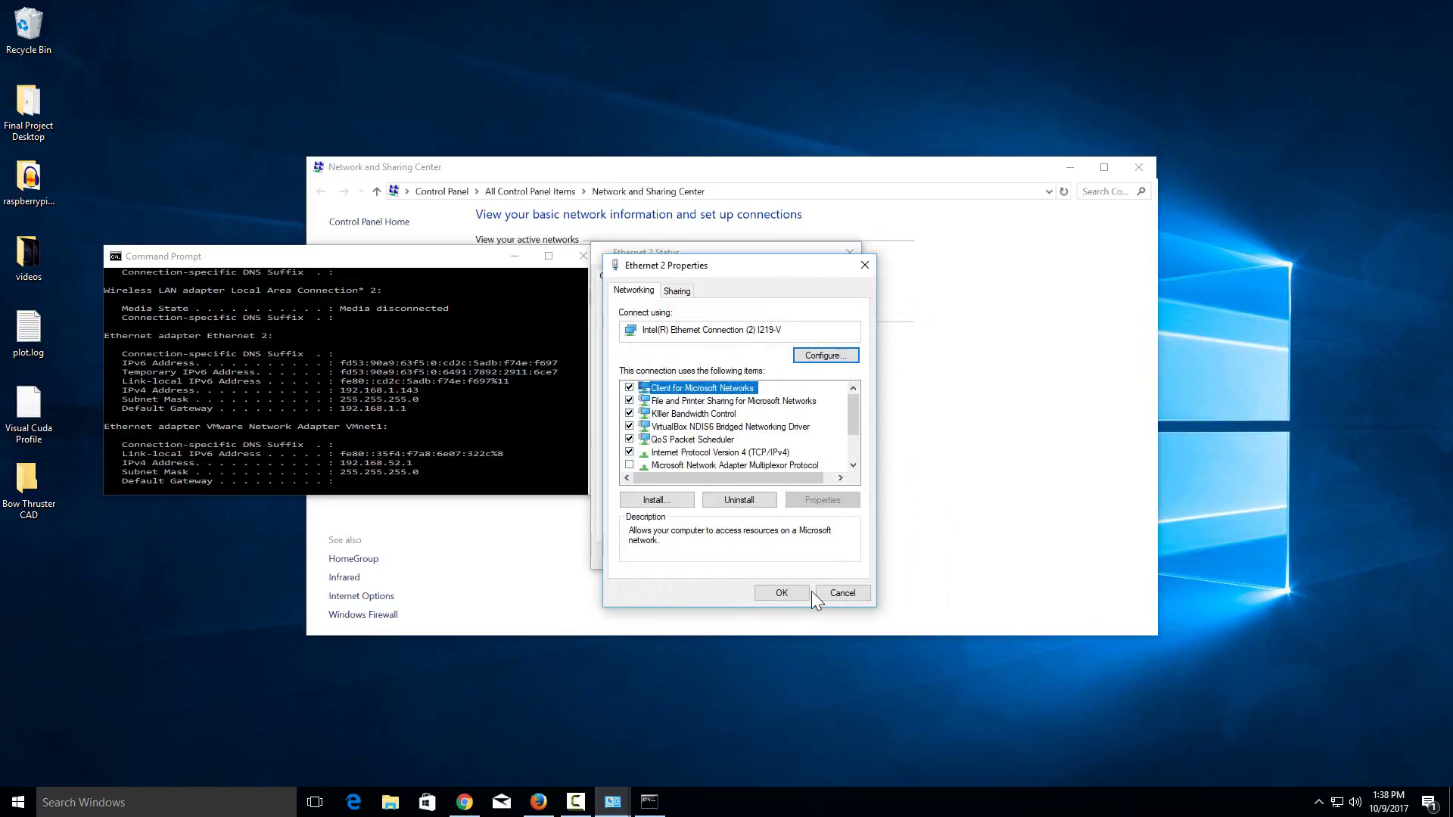
pyautogui.click(788, 592)
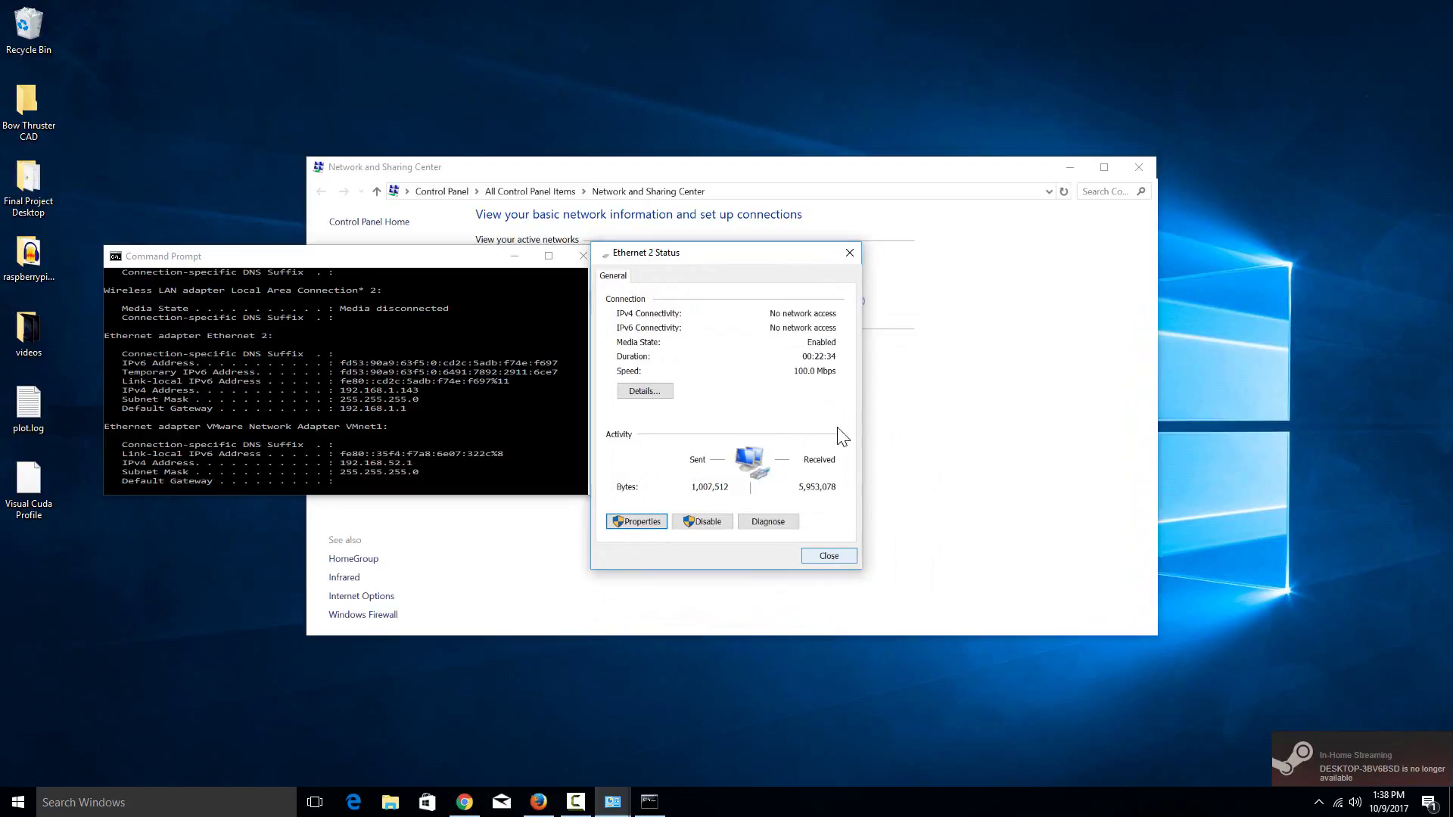
pyautogui.click(430, 447)
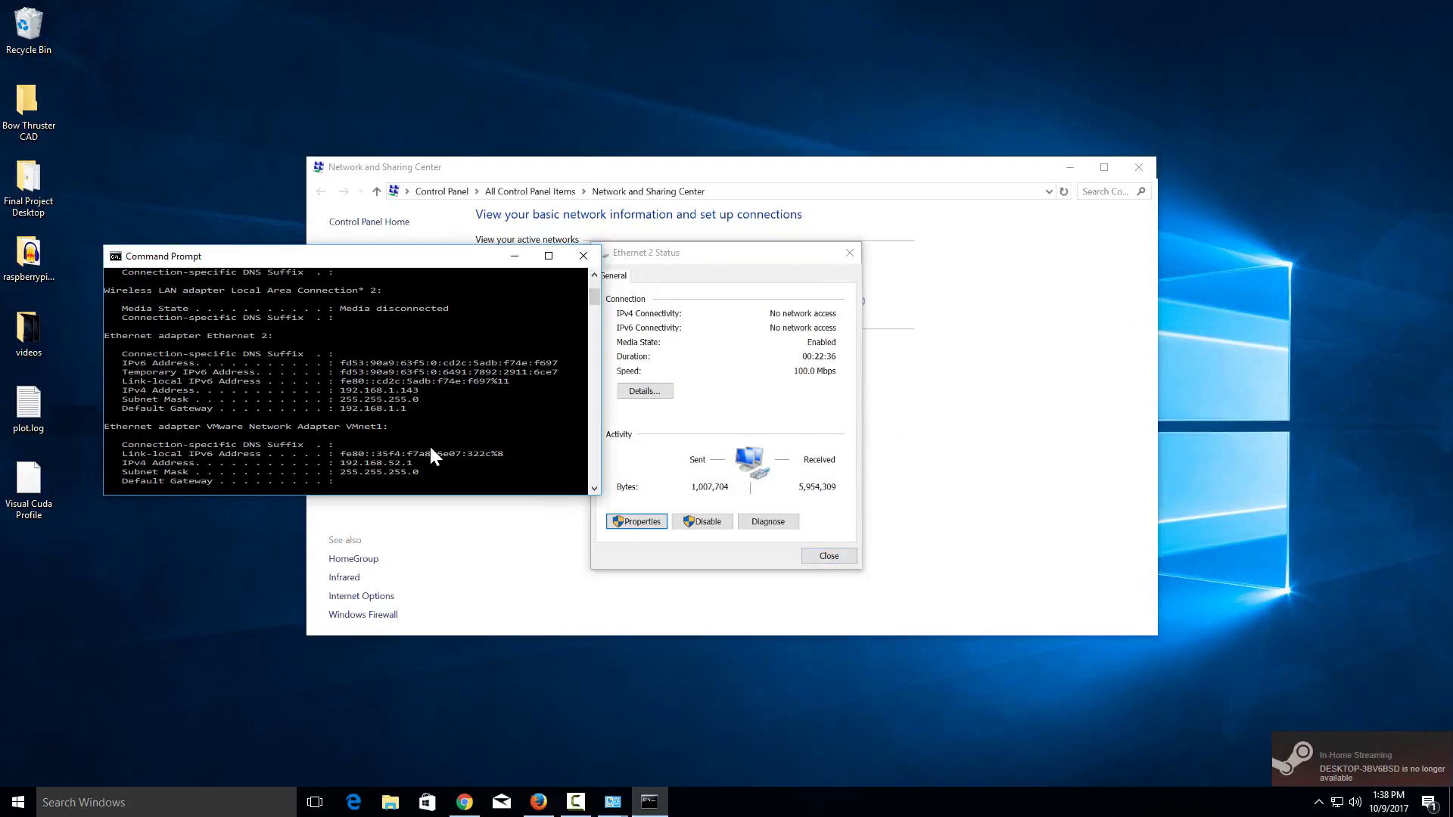
pyautogui.write('ipconfig')
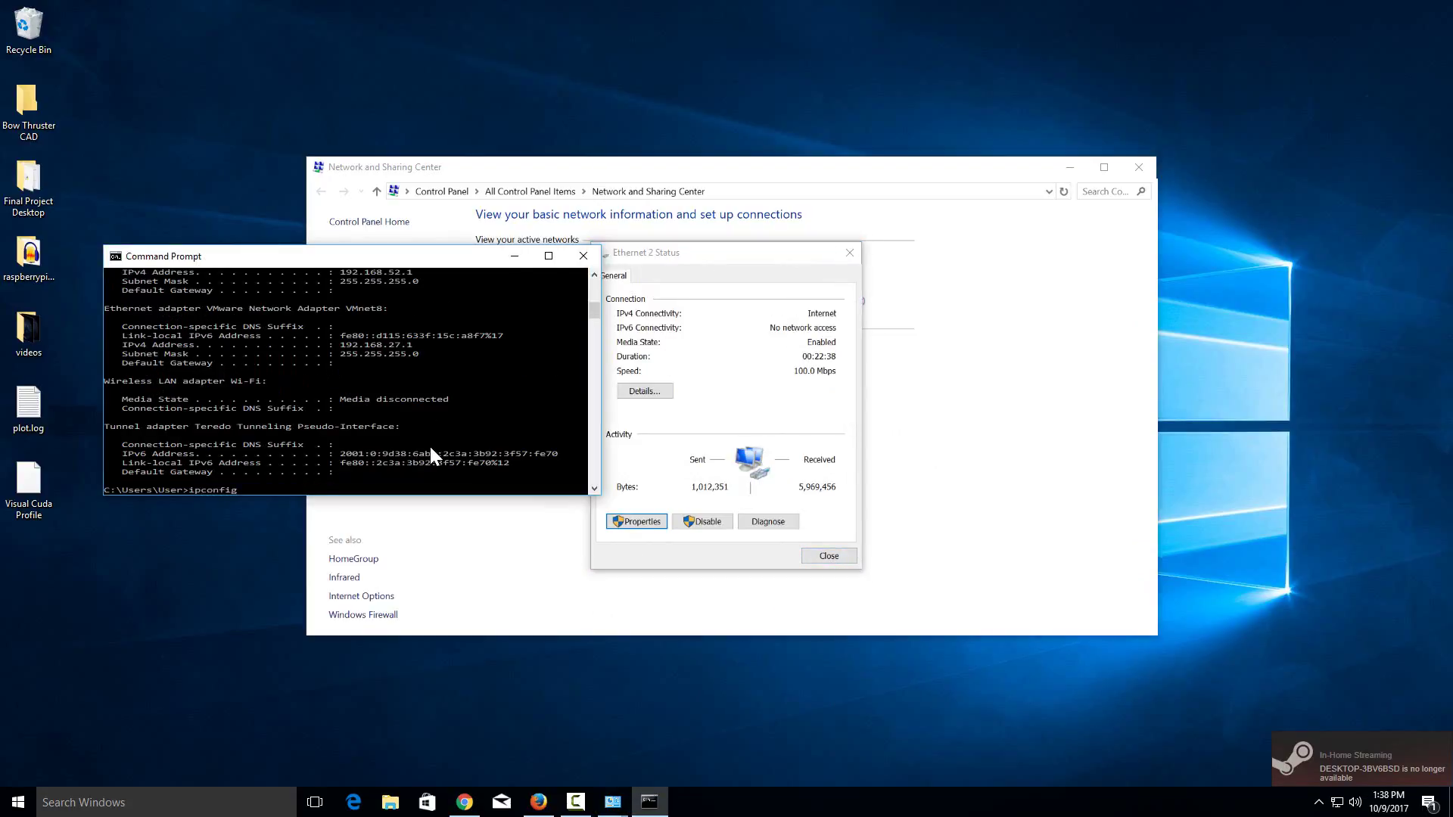
pyautogui.press('Return')
pyautogui.scroll(3, 465, 460)
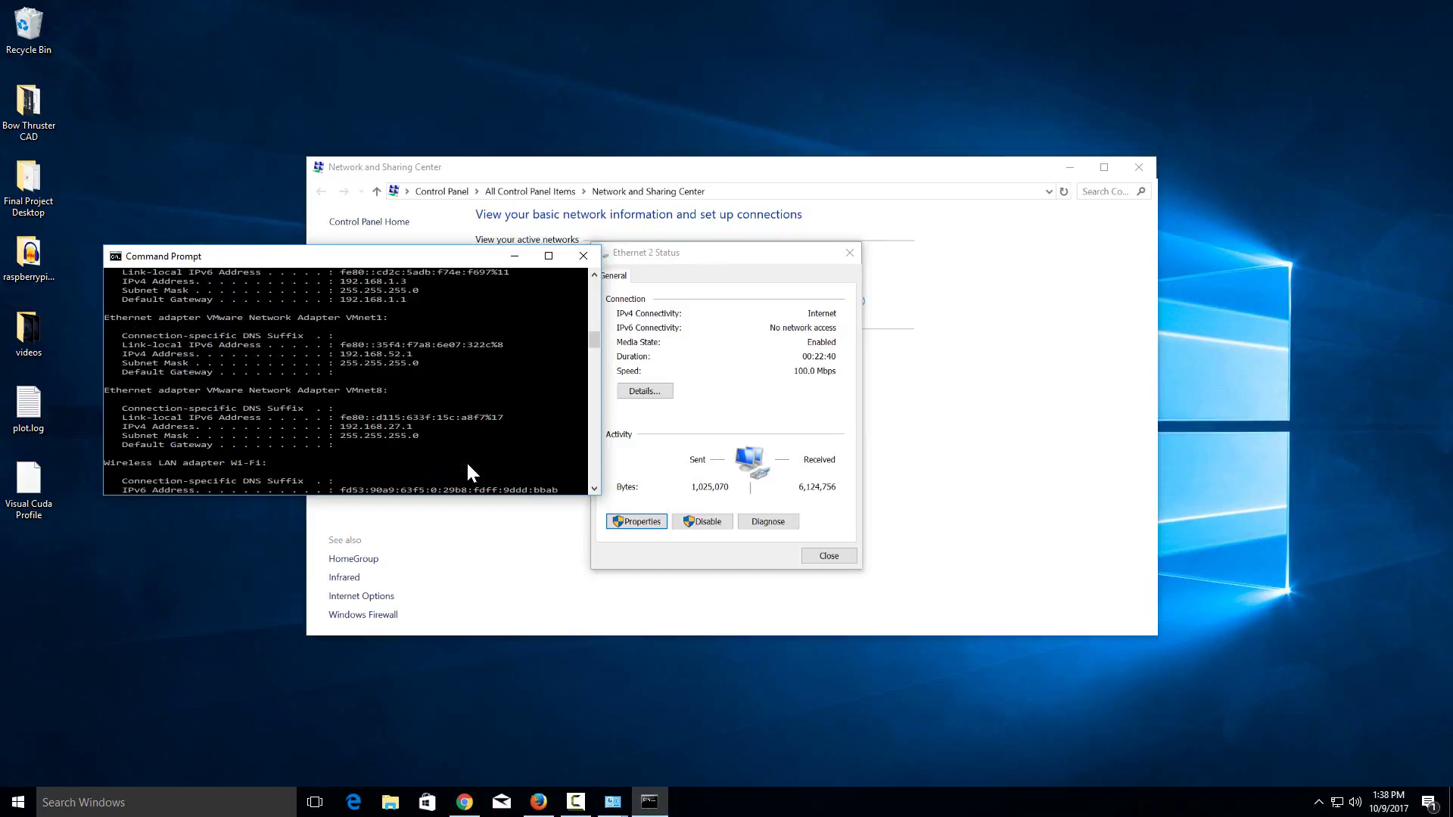
pyautogui.scroll(2, 423, 333)
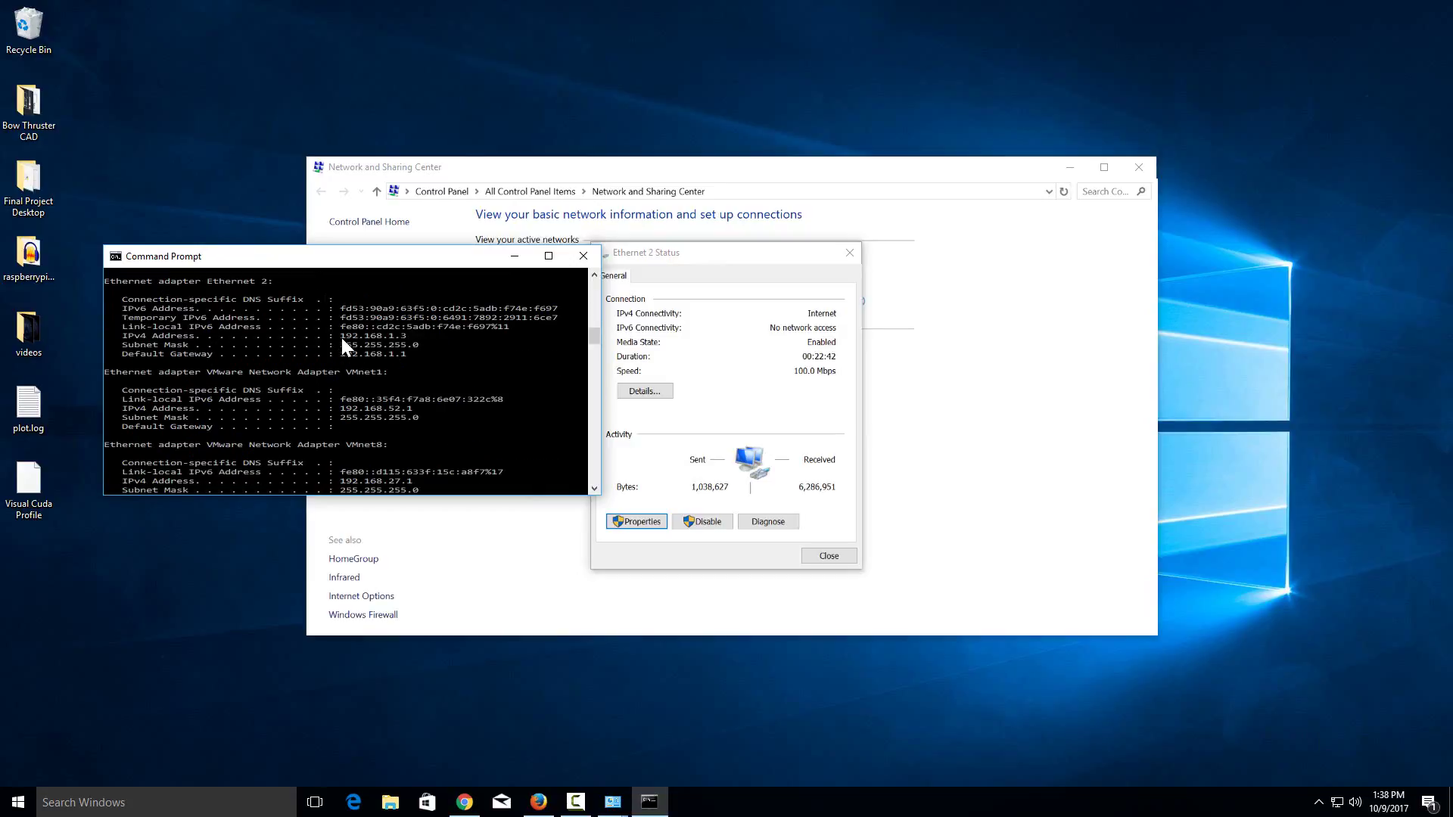